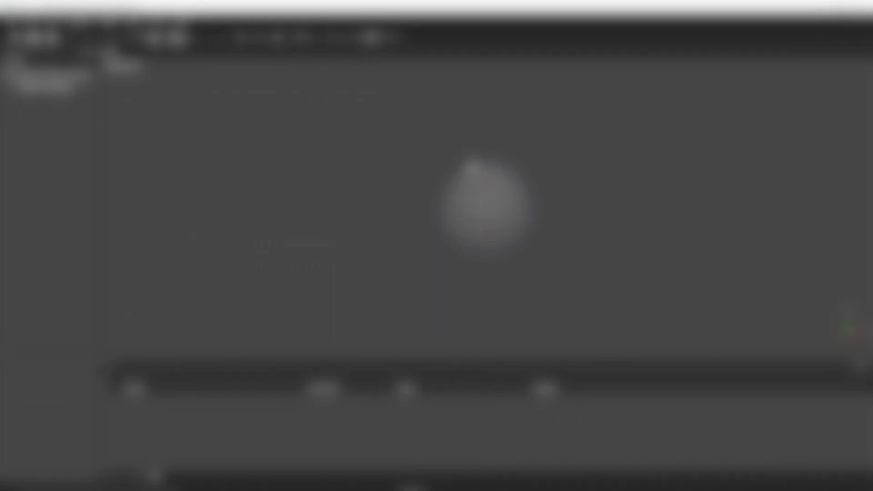
# Add the cross gravestone photos IMG_2488 to IMG_2556 from the "jordan joe graveyard photoscans" folder.
pyautogui.click(80, 18)
pyautogui.click(93, 34)
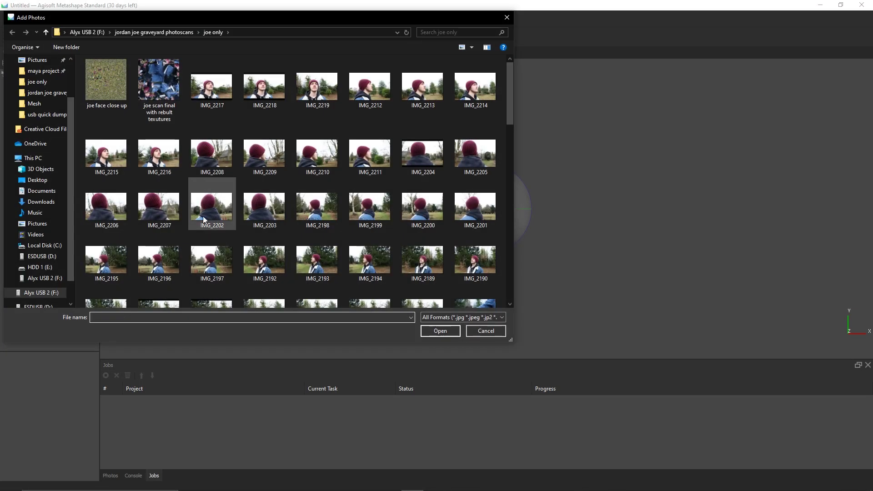
pyautogui.click(127, 32)
pyautogui.moveTo(510, 66); pyautogui.dragTo(510, 297)
pyautogui.click(149, 279)
pyautogui.scroll(8, 149, 283)
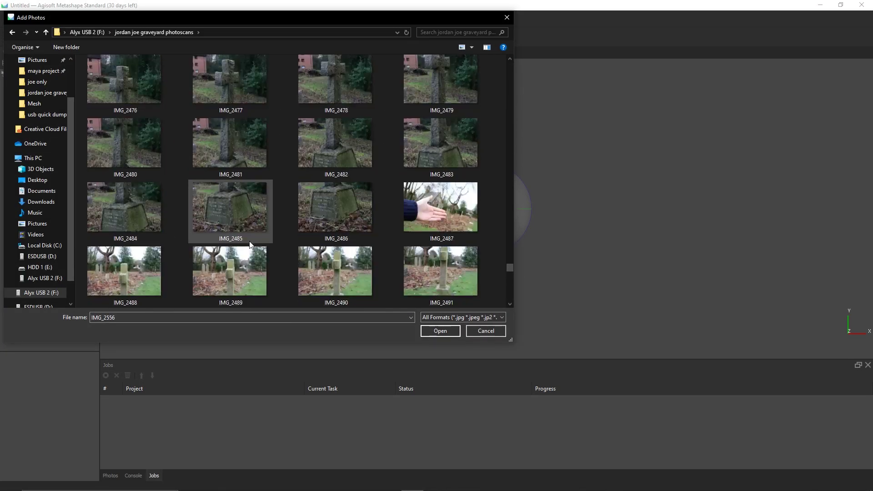
pyautogui.scroll(-2, 250, 244)
pyautogui.keyDown('shift'); pyautogui.click(125, 148); pyautogui.keyUp('shift')
pyautogui.click(440, 331)
# Align the added photos at Low accuracy with generic preselection enabled.
pyautogui.click(460, 206)
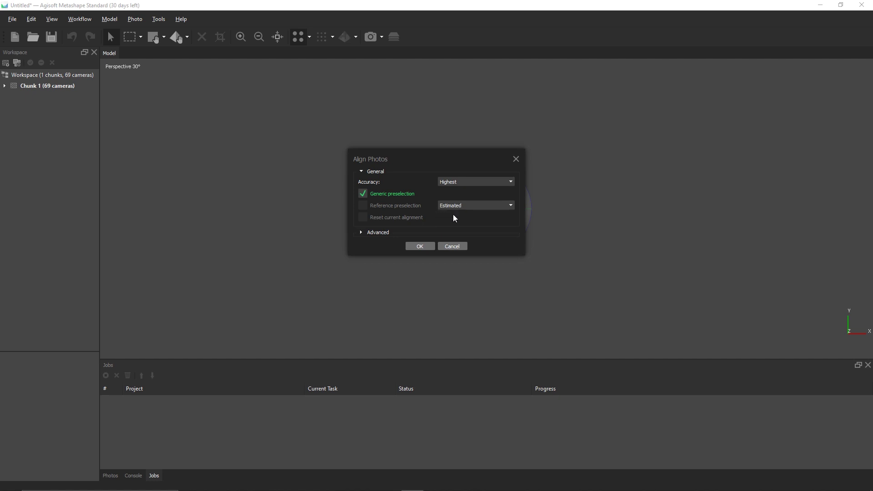
pyautogui.click(377, 232)
pyautogui.click(464, 181)
pyautogui.click(461, 218)
pyautogui.click(419, 308)
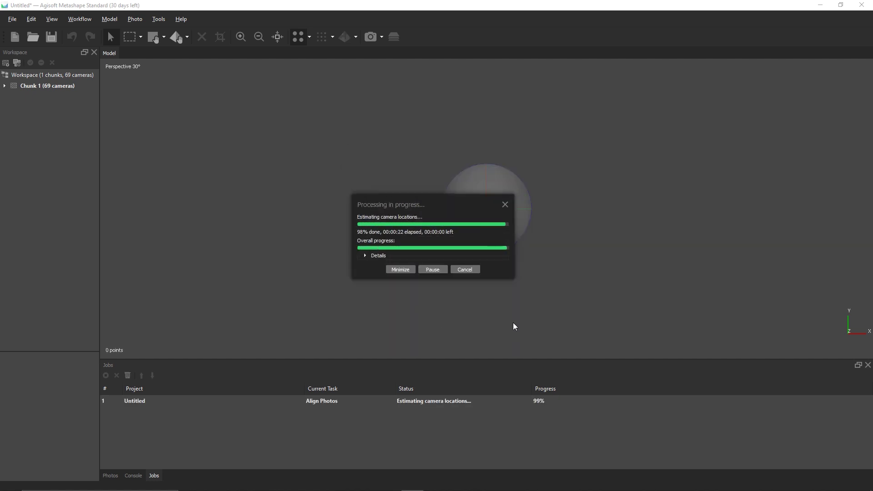
# Show the camera positions around the gravestone's tie point cloud.
pyautogui.moveTo(502, 211); pyautogui.dragTo(479, 258)
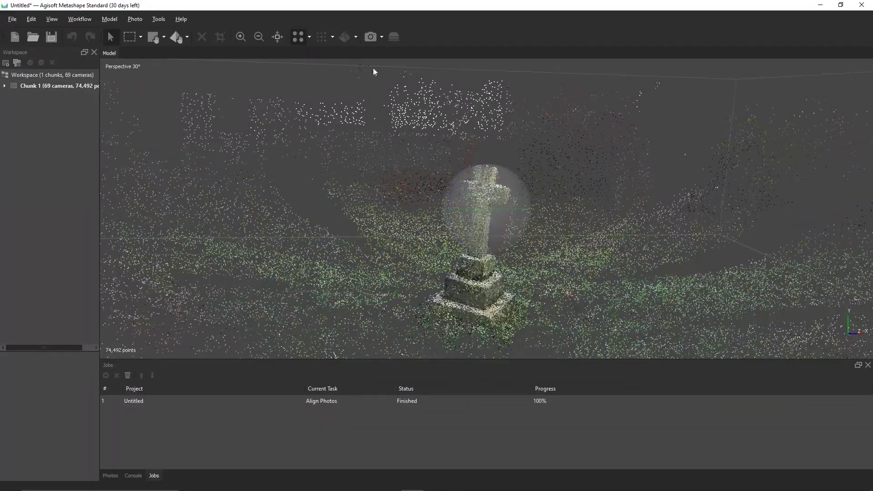
pyautogui.click(371, 36)
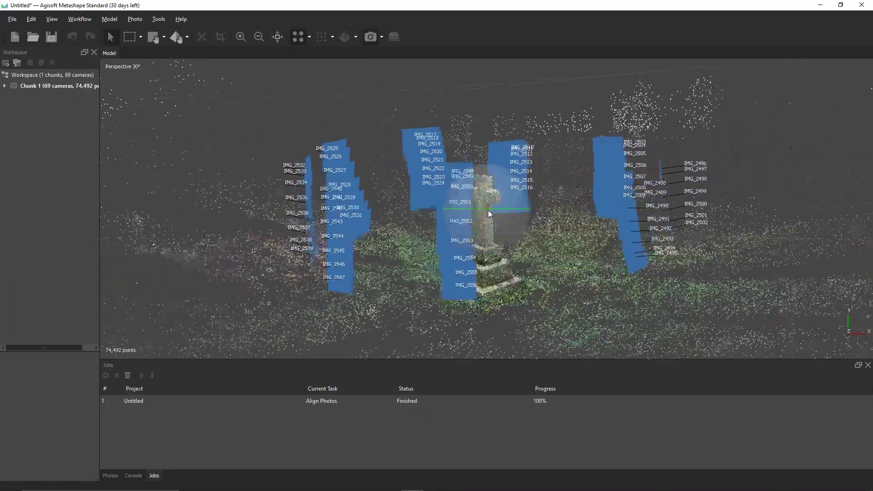
pyautogui.moveTo(466, 215); pyautogui.dragTo(514, 213)
# Open photo IMG_2490 and trace a selection outline around the upper part of the stone cross.
pyautogui.doubleClick(36, 85)
pyautogui.doubleClick(52, 99)
pyautogui.doubleClick(48, 130)
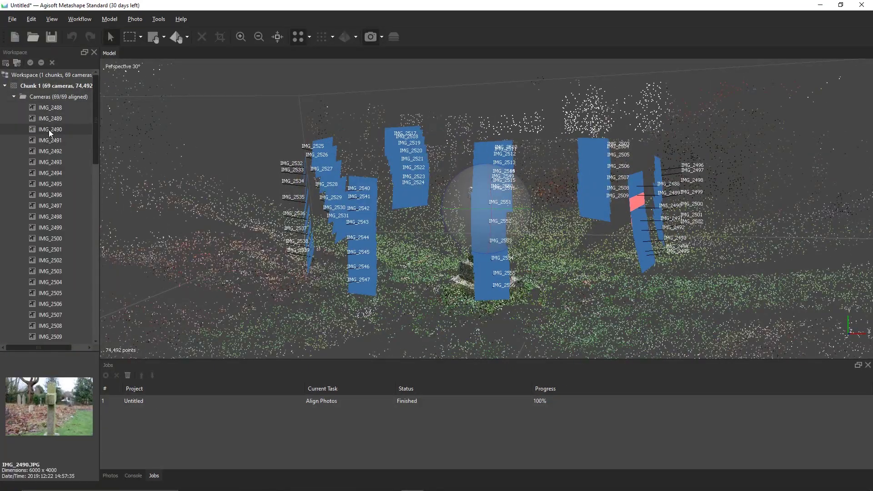
pyautogui.click(141, 37)
pyautogui.click(148, 62)
pyautogui.scroll(6, 469, 305)
pyautogui.moveTo(474, 114); pyautogui.dragTo(473, 345, button='middle')
pyautogui.click(405, 242)
pyautogui.moveTo(406, 173); pyautogui.dragTo(419, 357, button='middle')
pyautogui.click(440, 303)
pyautogui.click(442, 279)
pyautogui.click(438, 124)
pyautogui.moveTo(422, 119); pyautogui.dragTo(428, 340, button='middle')
pyautogui.click(233, 117)
pyautogui.moveTo(232, 118); pyautogui.dragTo(347, 54, button='middle')
pyautogui.moveTo(303, 318); pyautogui.dragTo(344, 196, button='middle')
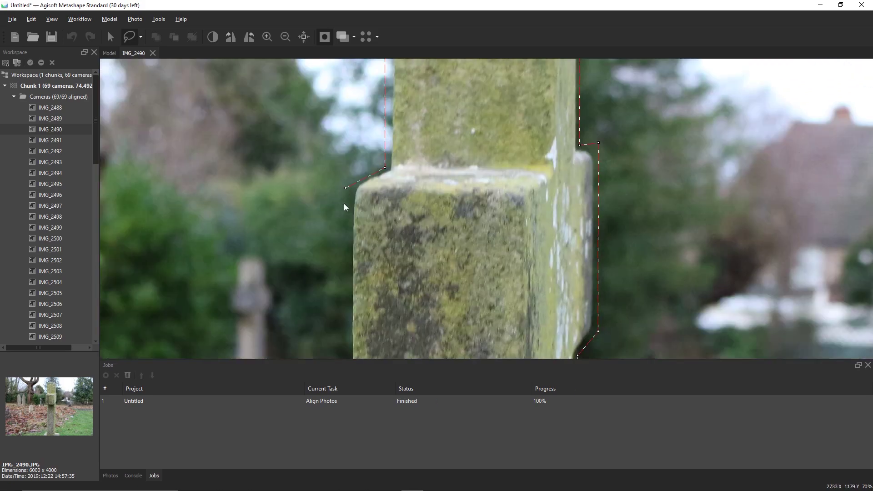
# Continue the mask outline down the remaining side and base of the cross in IMG_2490 and close it.
pyautogui.moveTo(341, 355); pyautogui.dragTo(381, 41, button='middle')
pyautogui.click(380, 86)
pyautogui.click(430, 86)
pyautogui.moveTo(421, 346); pyautogui.dragTo(425, 77, button='middle')
pyautogui.moveTo(400, 314); pyautogui.dragTo(432, 238, button='middle')
pyautogui.click(370, 240)
pyautogui.scroll(-6, 430, 244)
pyautogui.click(364, 159)
pyautogui.click(509, 159)
pyautogui.click(606, 282)
pyautogui.scroll(6, 454, 245)
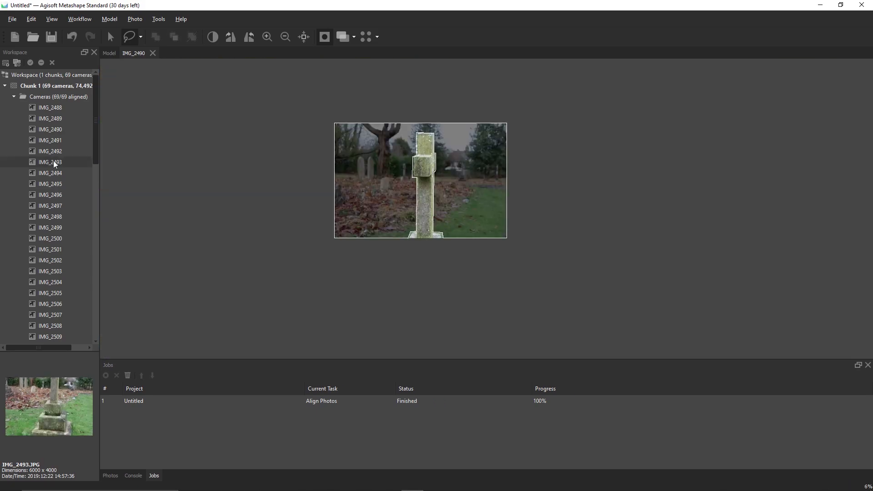
pyautogui.scroll(5, 390, 181)
pyautogui.moveTo(390, 182)
pyautogui.mouseDown(button='right')
pyautogui.moveTo(409, 272)
pyautogui.moveTo(325, 178)
pyautogui.mouseUp(button='right')
pyautogui.click(324, 174)
pyautogui.moveTo(324, 174); pyautogui.dragTo(439, 319, button='middle')
pyautogui.click(438, 199)
# Open photo IMG_2512, outline the stone cross along its arms, shaft and base, and turn the outline into a mask.
pyautogui.scroll(-6, 438, 199)
pyautogui.scroll(-4, 54, 205)
pyautogui.doubleClick(54, 241)
pyautogui.scroll(6, 388, 174)
pyautogui.click(388, 175)
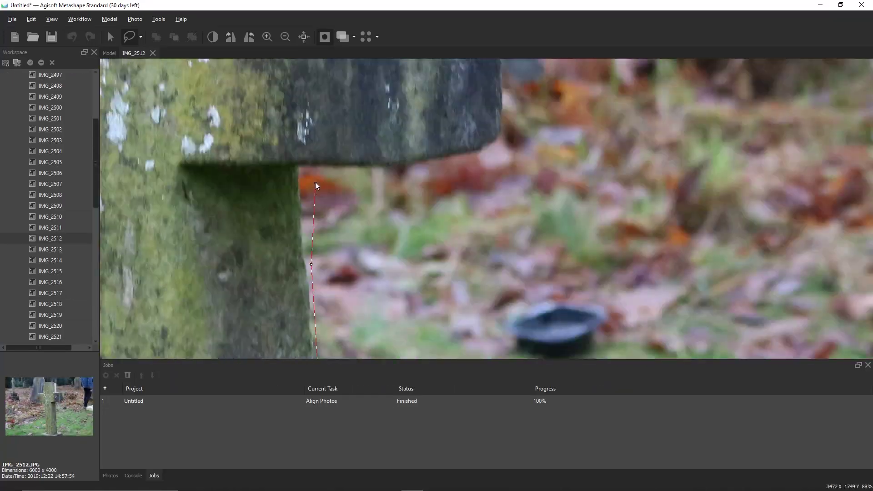
pyautogui.click(487, 206)
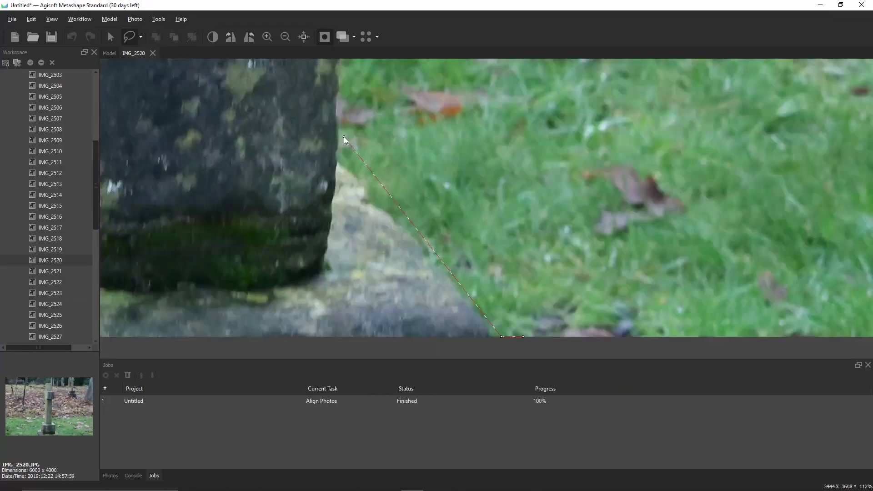
pyautogui.scroll(-2, 347, 141)
pyautogui.moveTo(347, 141); pyautogui.dragTo(425, 319, button='middle')
pyautogui.click(425, 253)
pyautogui.scroll(3, 426, 253)
pyautogui.click(474, 180)
# Open another photo further down the camera list and outline its stone cross for masking.
pyautogui.scroll(-4, 474, 180)
pyautogui.click(356, 209)
pyautogui.rightClick(431, 166)
pyautogui.click(456, 172)
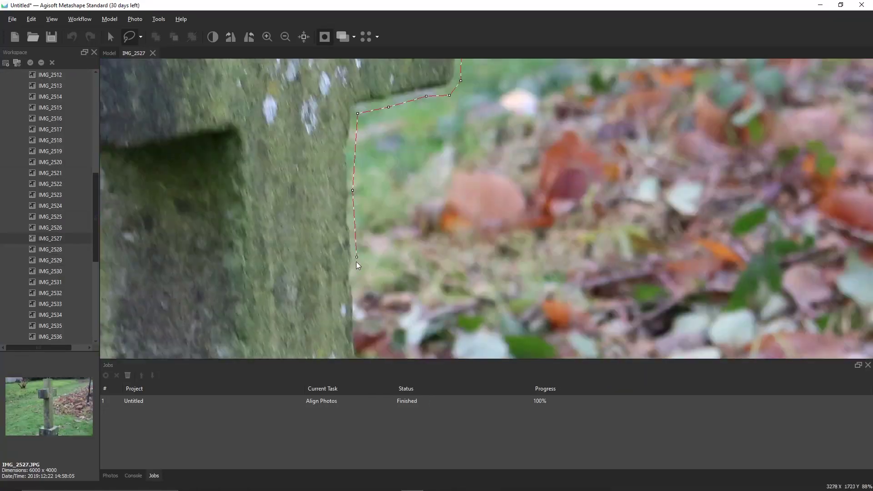
pyautogui.moveTo(357, 264); pyautogui.dragTo(390, 179, button='middle')
pyautogui.click(389, 179)
# Open photo IMG_2543 and trace a mask outline around the cross and its stepped base.
pyautogui.scroll(-5, 390, 179)
pyautogui.scroll(-3, 59, 169)
pyautogui.doubleClick(60, 170)
pyautogui.click(487, 124)
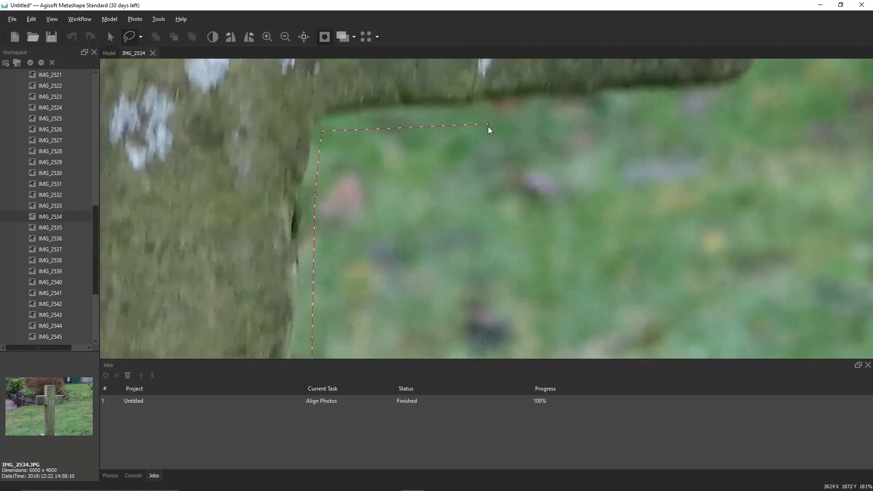
pyautogui.click(384, 171)
pyautogui.moveTo(488, 127)
pyautogui.mouseDown(button='middle')
pyautogui.moveTo(380, 253)
pyautogui.moveTo(409, 197)
pyautogui.mouseUp(button='middle')
pyautogui.click(419, 197)
pyautogui.doubleClick(50, 315)
pyautogui.scroll(5, 360, 141)
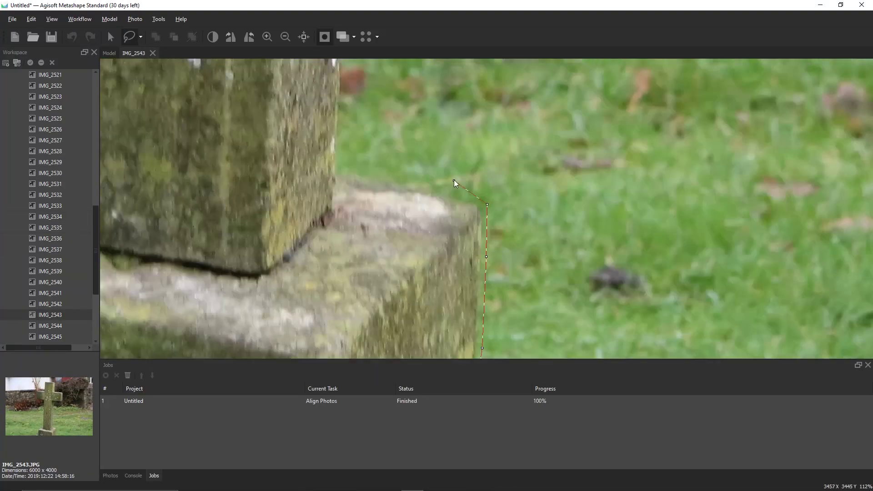
pyautogui.moveTo(361, 141); pyautogui.dragTo(374, 306, button='middle')
pyautogui.click(380, 144)
pyautogui.scroll(-4, 380, 144)
pyautogui.click(526, 249)
# Preview the last photos, IMG_2554 to IMG_2556, and return to the 3D model view.
pyautogui.click(57, 304)
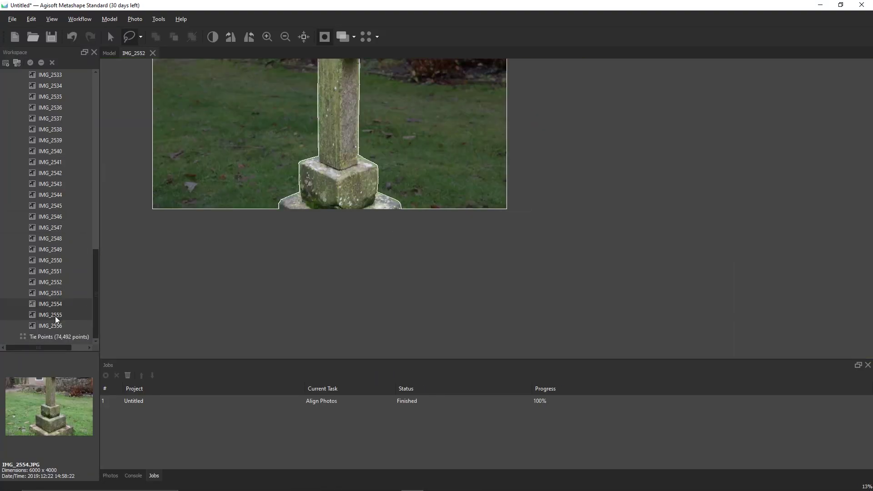
pyautogui.click(56, 317)
pyautogui.click(57, 323)
pyautogui.click(109, 53)
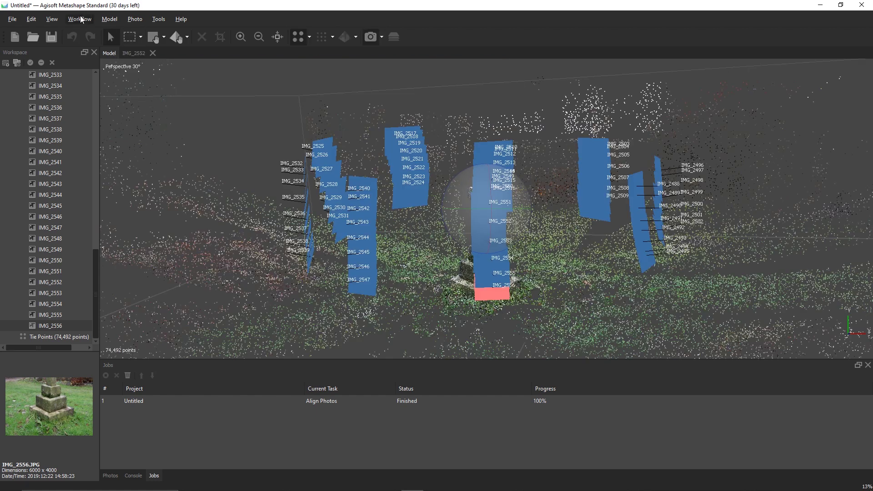
# Realign the photos with masks applied to tie points, generic and reference preselection on, and the current alignment reset.
pyautogui.click(79, 18)
pyautogui.click(108, 63)
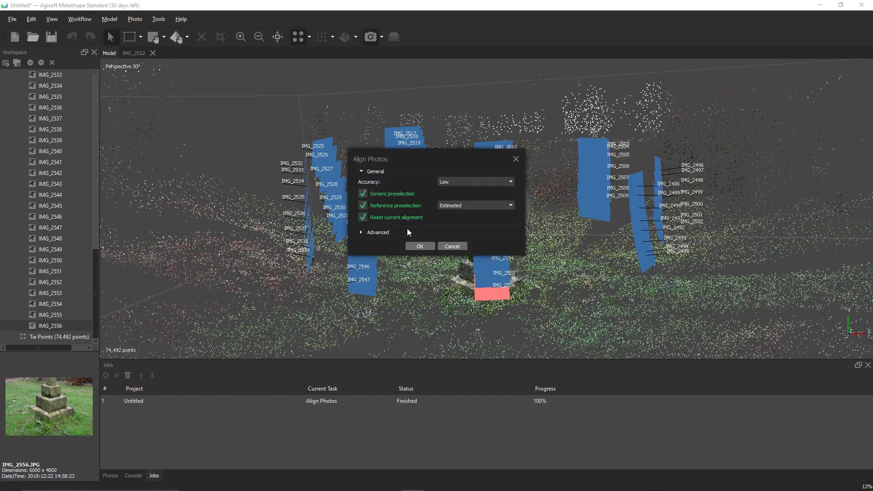
pyautogui.click(377, 233)
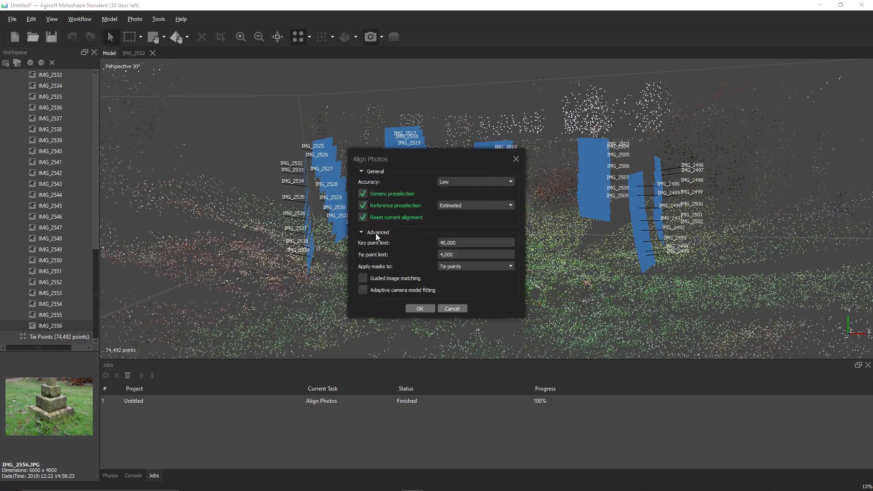
pyautogui.click(462, 267)
pyautogui.click(459, 279)
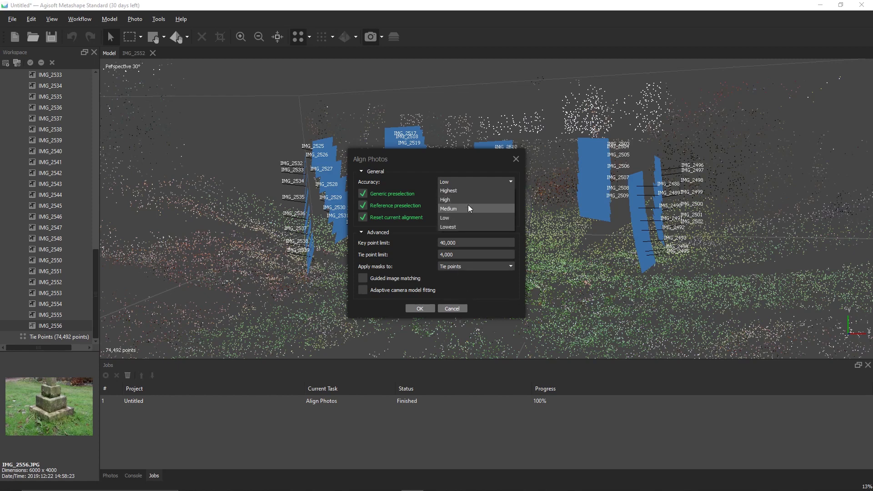
pyautogui.click(474, 187)
pyautogui.click(420, 309)
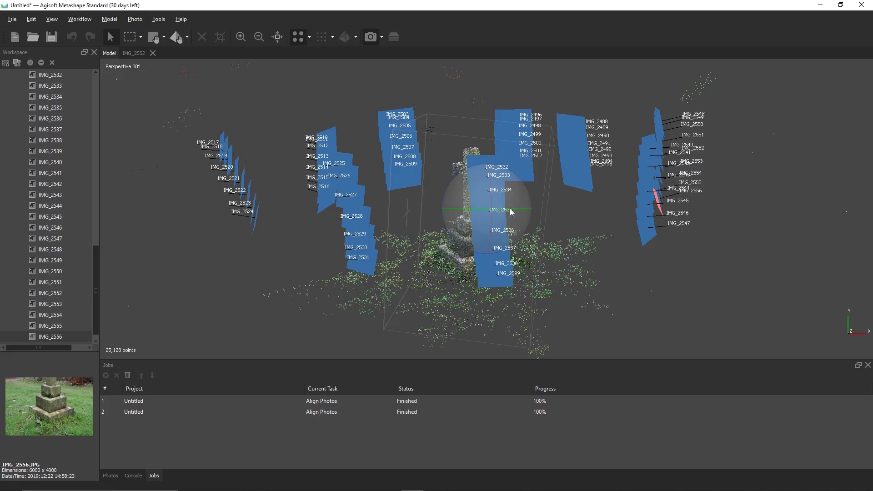
# Build a dense cloud at High quality with Mild depth filtering and point colors calculated.
pyautogui.moveTo(510, 215); pyautogui.dragTo(497, 244)
pyautogui.scroll(5, 495, 258)
pyautogui.scroll(3, 496, 258)
pyautogui.click(86, 19)
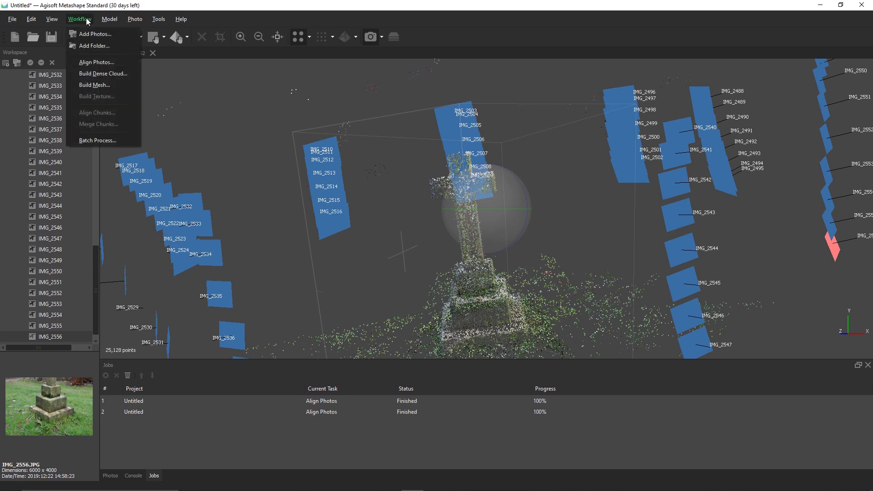
pyautogui.click(102, 74)
pyautogui.click(379, 232)
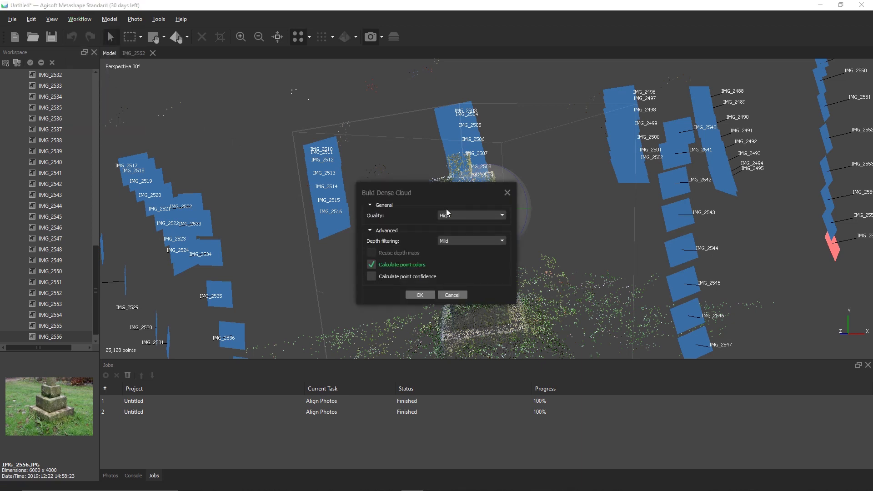
pyautogui.click(421, 295)
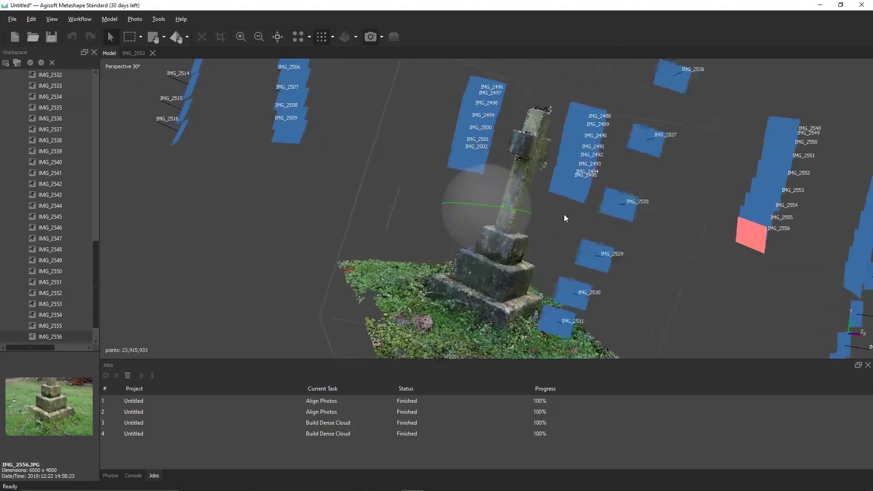
# Build a mesh from the dense cloud with the Arbitrary (3D) surface type and High face count.
pyautogui.moveTo(565, 216); pyautogui.dragTo(194, 67)
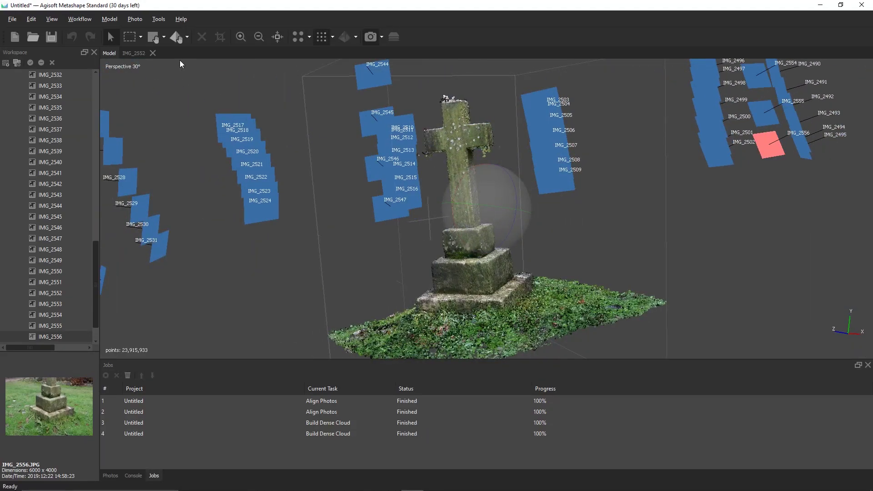
pyautogui.click(82, 19)
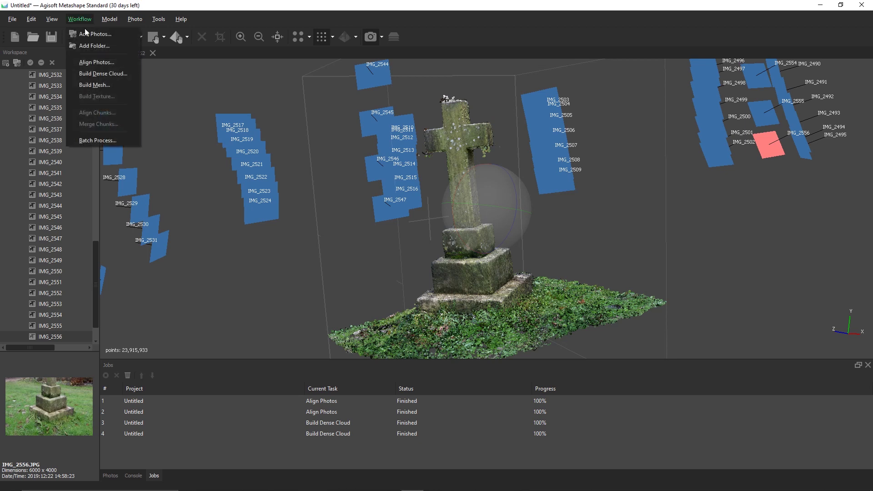
pyautogui.click(97, 85)
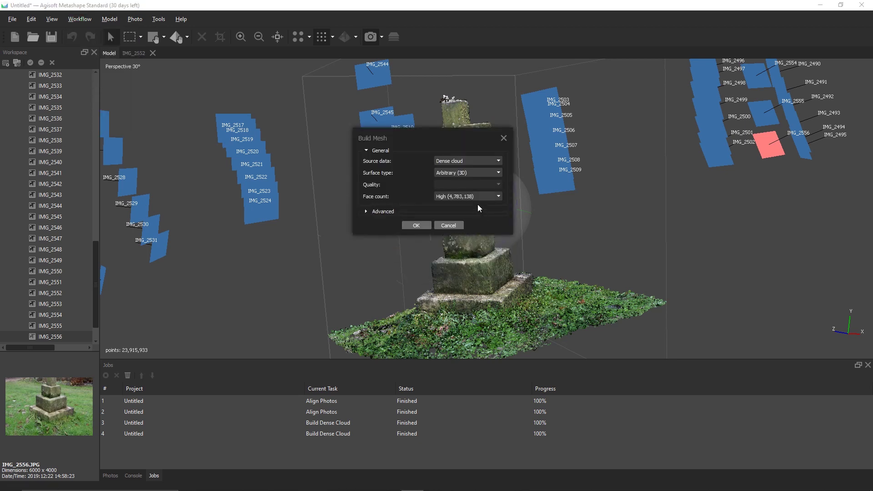
pyautogui.click(478, 199)
pyautogui.click(474, 200)
pyautogui.click(367, 212)
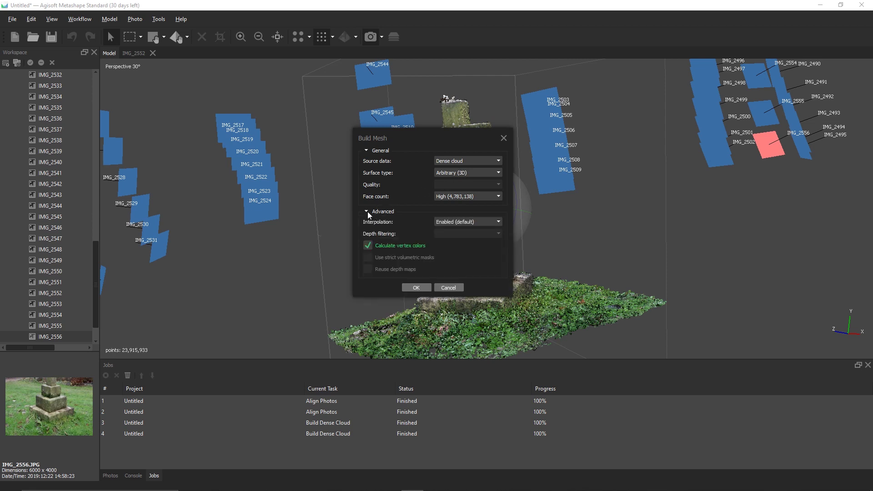
pyautogui.click(366, 211)
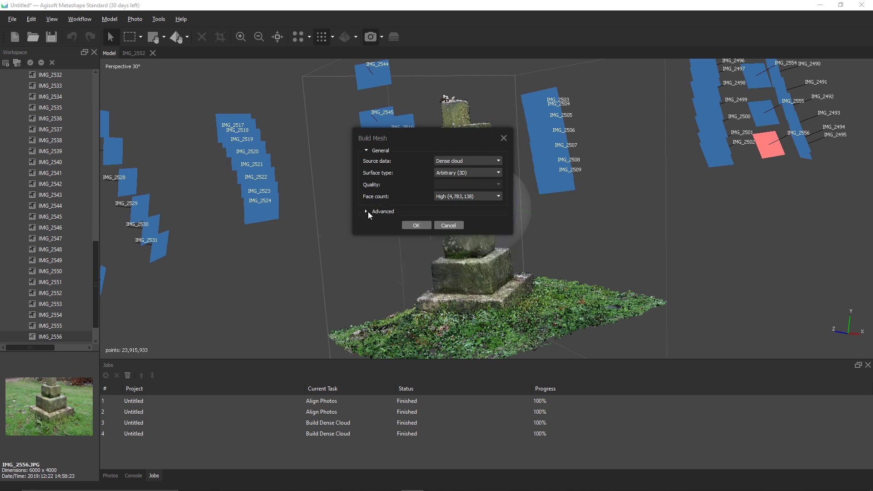
pyautogui.click(417, 226)
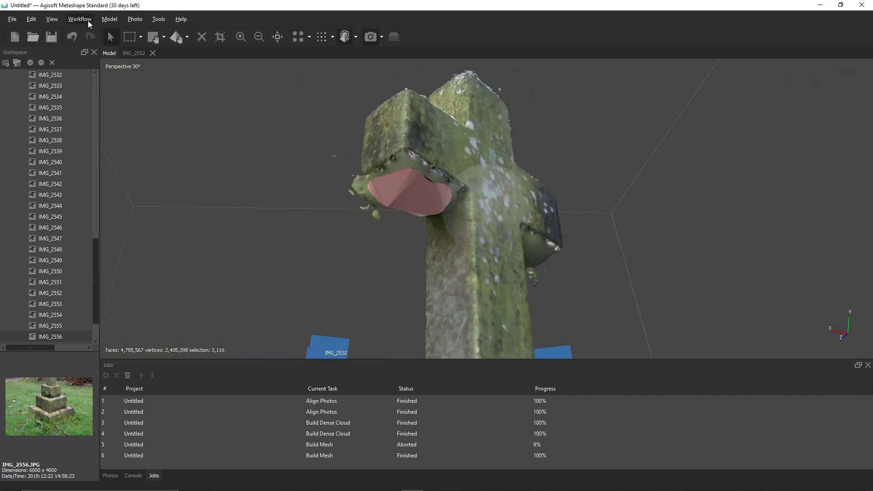
# Build a 4096 diffuse map texture from the images with Generic mapping and Mosaic blending.
pyautogui.click(80, 19)
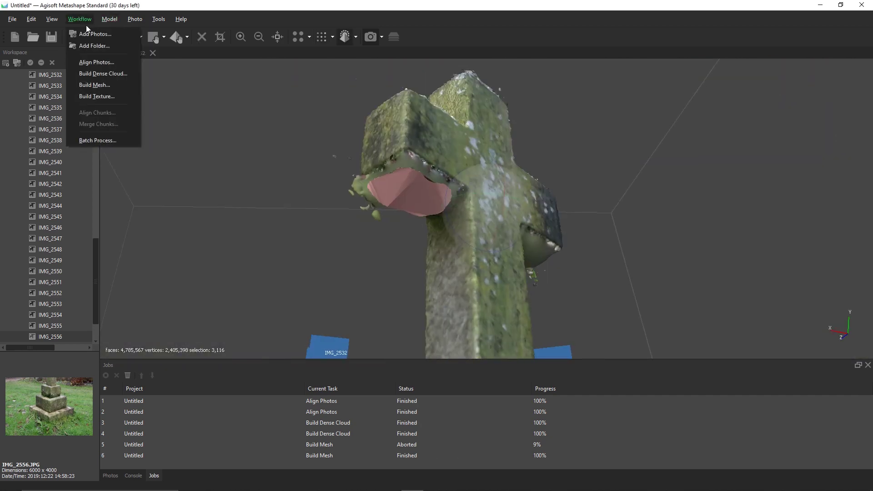
pyautogui.click(100, 97)
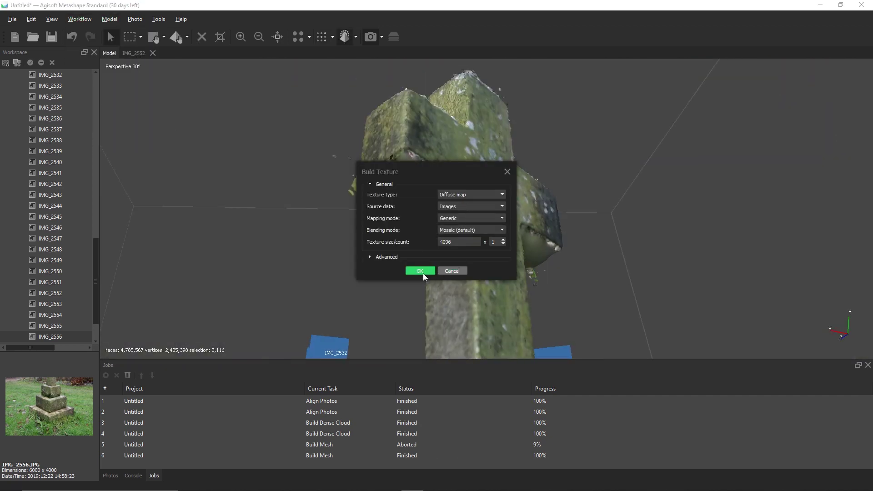
pyautogui.click(420, 271)
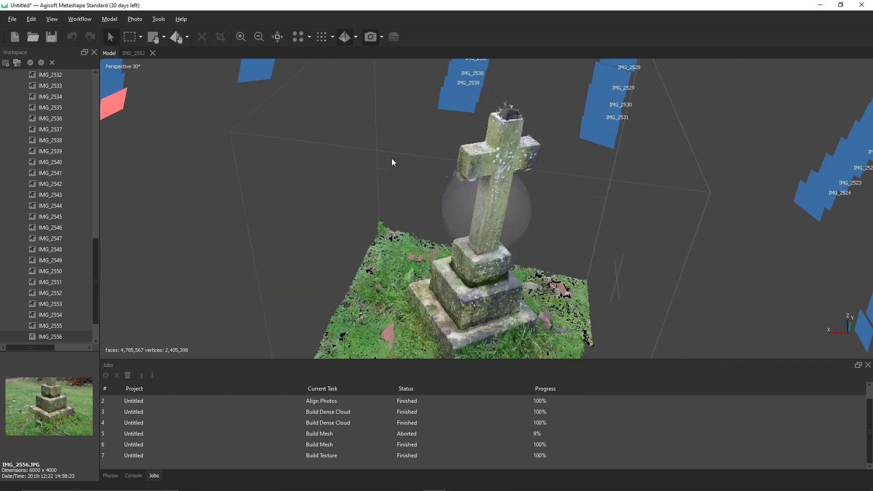
# Start a model export and create and open a destination folder named "cross grave asset".
pyautogui.click(10, 21)
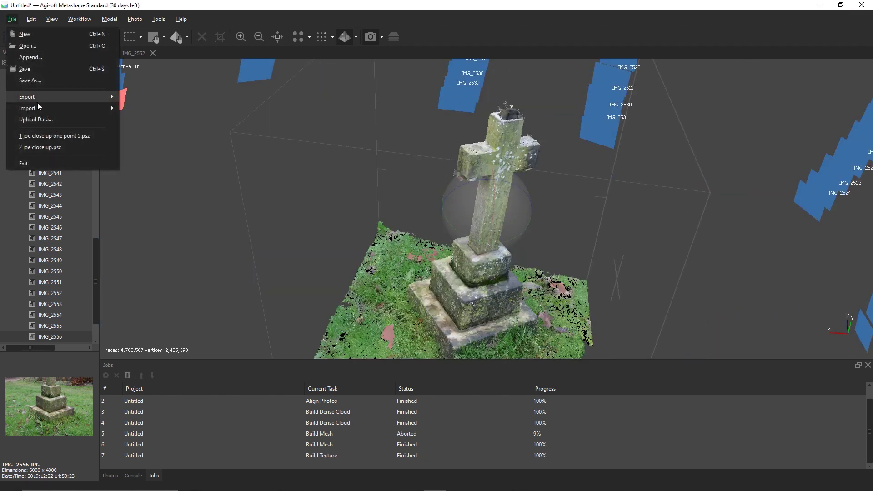
pyautogui.moveTo(41, 95)
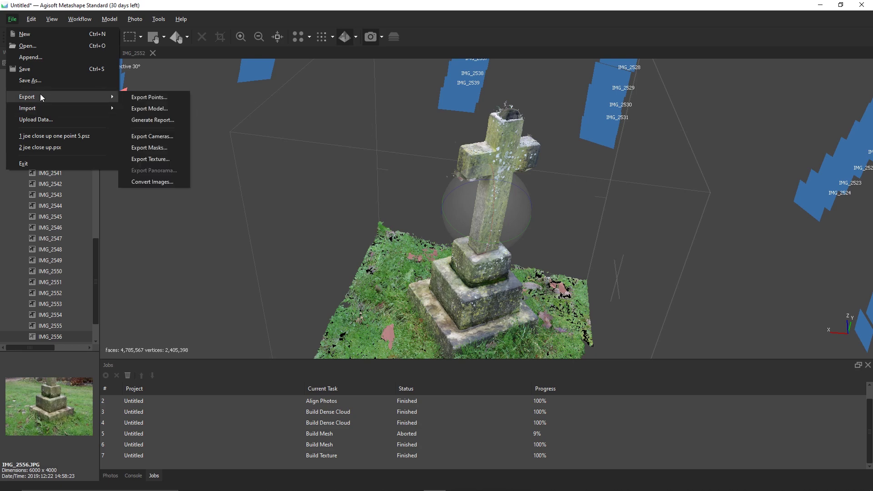
pyautogui.click(151, 109)
pyautogui.doubleClick(136, 92)
pyautogui.click(66, 47)
pyautogui.write('cross grave asset')
pyautogui.press('Return')
pyautogui.press('Return')
# Export the model as "cross grave first high poly agisoft export" with cameras, vertex colors and a JPEG texture.
pyautogui.write('cross grave first high poly agisoft export')
pyautogui.press('Return')
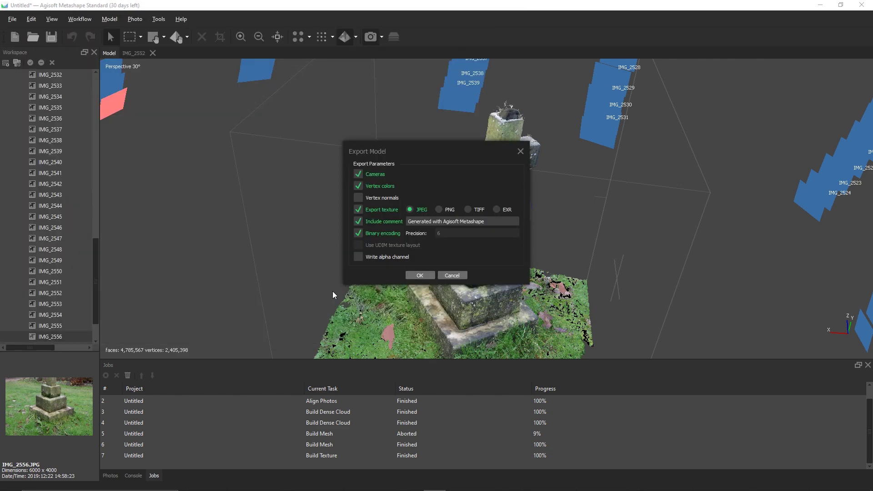
pyautogui.click(420, 276)
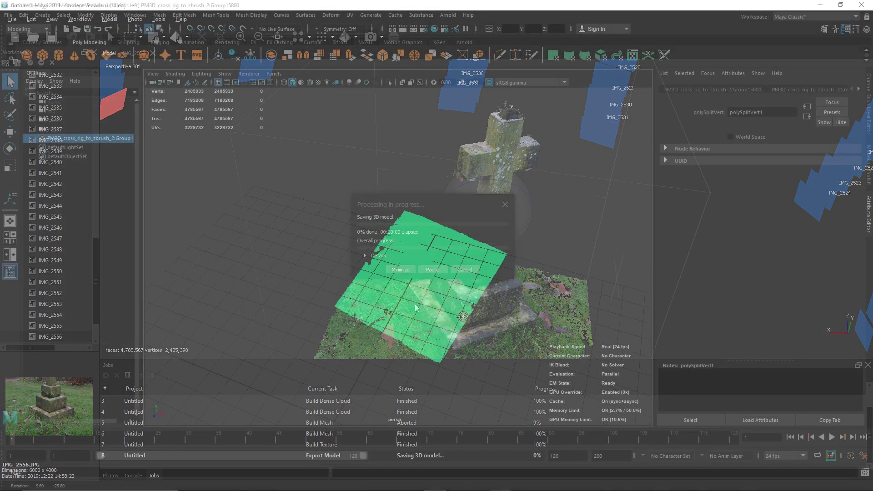
# In Maya, select and delete the surplus ground faces around the base of the scanned cross mesh.
pyautogui.moveTo(553, 325); pyautogui.dragTo(470, 256)
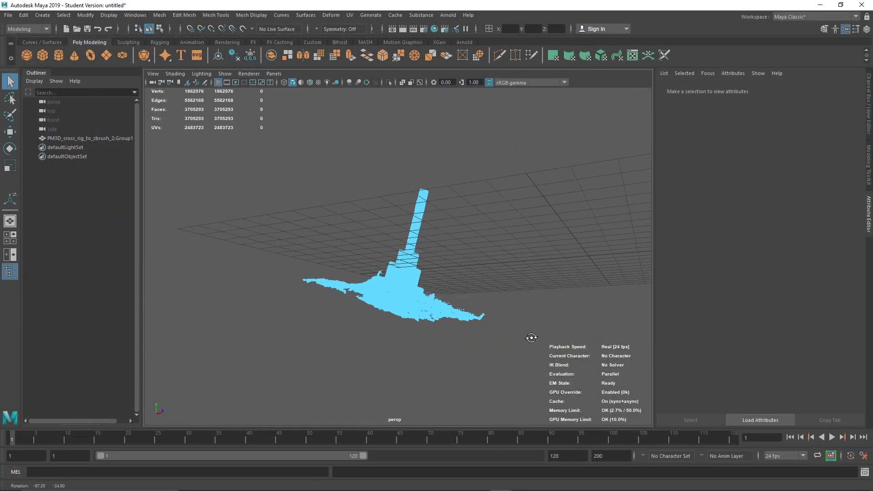
pyautogui.moveTo(534, 384); pyautogui.dragTo(447, 331)
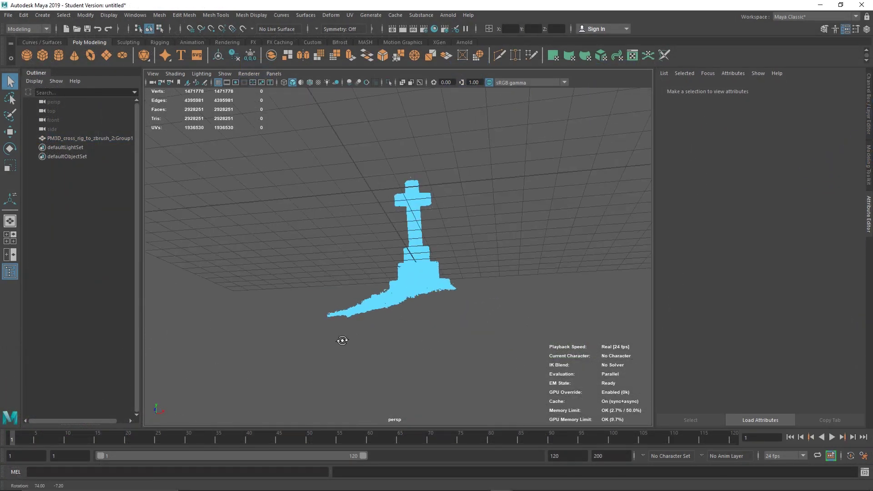
pyautogui.scroll(10, 404, 327)
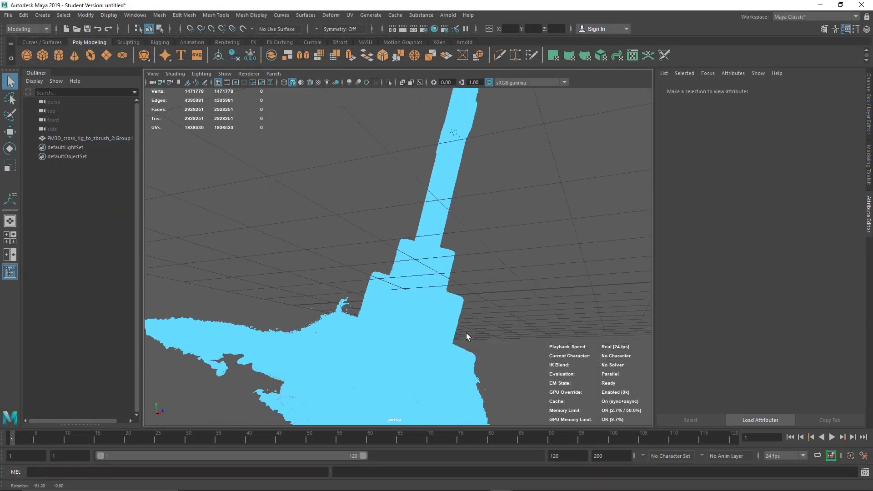
pyautogui.moveTo(459, 344)
pyautogui.keyDown('alt'); pyautogui.mouseDown()
pyautogui.moveTo(483, 359)
pyautogui.moveTo(459, 353)
pyautogui.mouseUp(); pyautogui.keyUp('alt')
pyautogui.scroll(-6, 477, 364)
pyautogui.moveTo(546, 374); pyautogui.dragTo(397, 210)
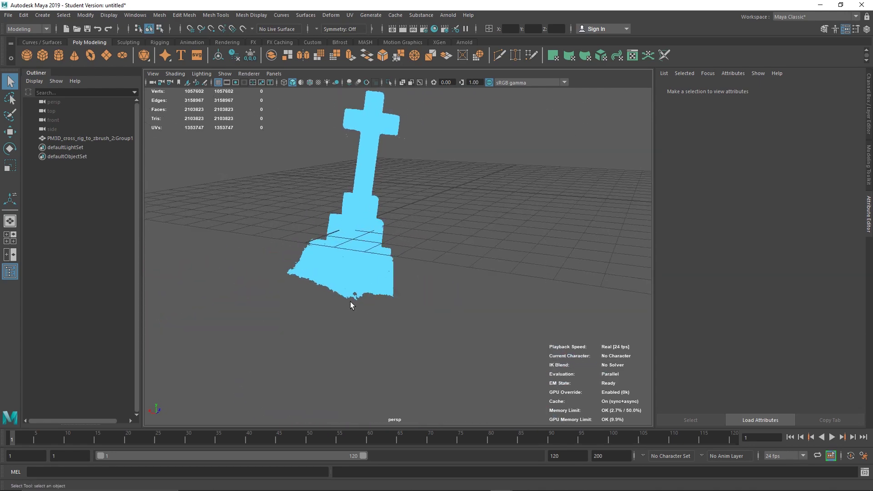
pyautogui.keyDown('alt'); pyautogui.moveTo(351, 302); pyautogui.dragTo(575, 306); pyautogui.keyUp('alt')
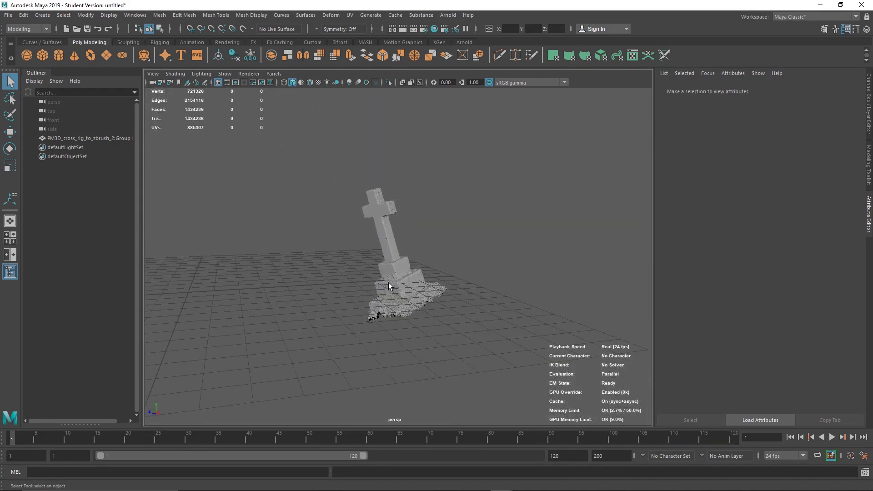
# Run mesh Cleanup on the selected scanned cross, using the option to clean up matching polygons.
pyautogui.click(388, 286)
pyautogui.press('t')
pyautogui.click(159, 15)
pyautogui.click(246, 197)
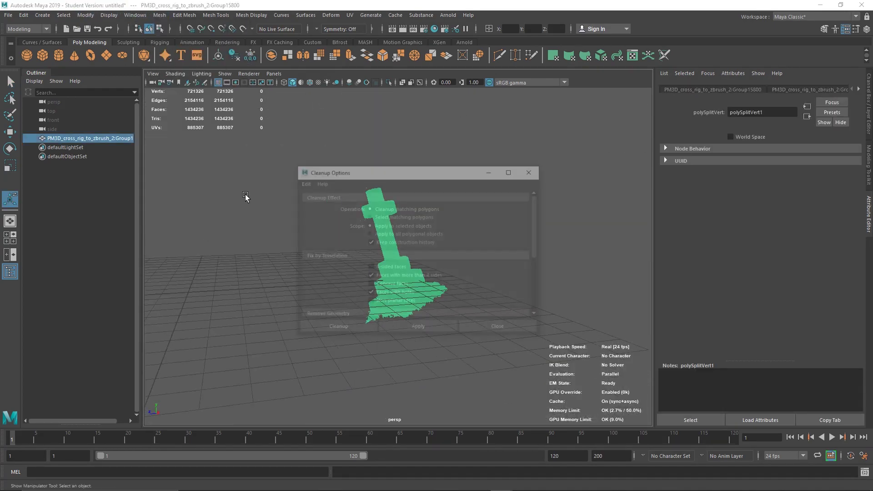
pyautogui.scroll(-3, 381, 272)
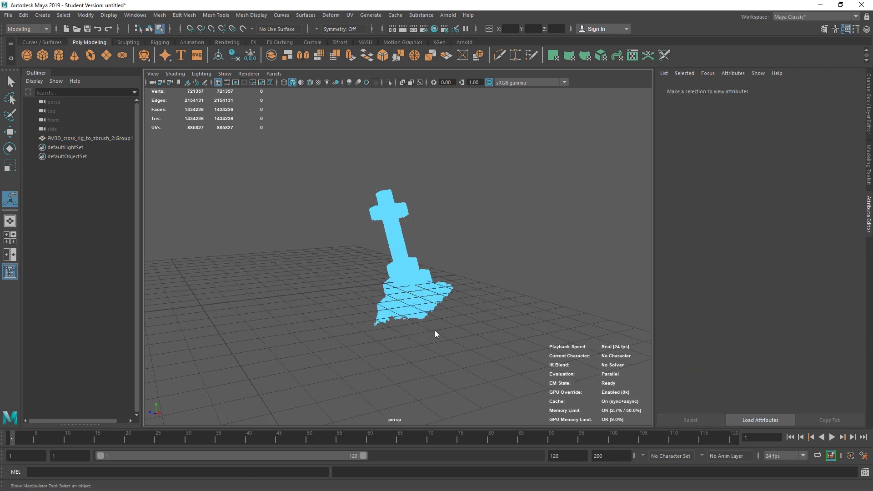
# Reduce the scanned cross mesh by 70 percent using the Percentage reduction method.
pyautogui.click(426, 314)
pyautogui.click(159, 15)
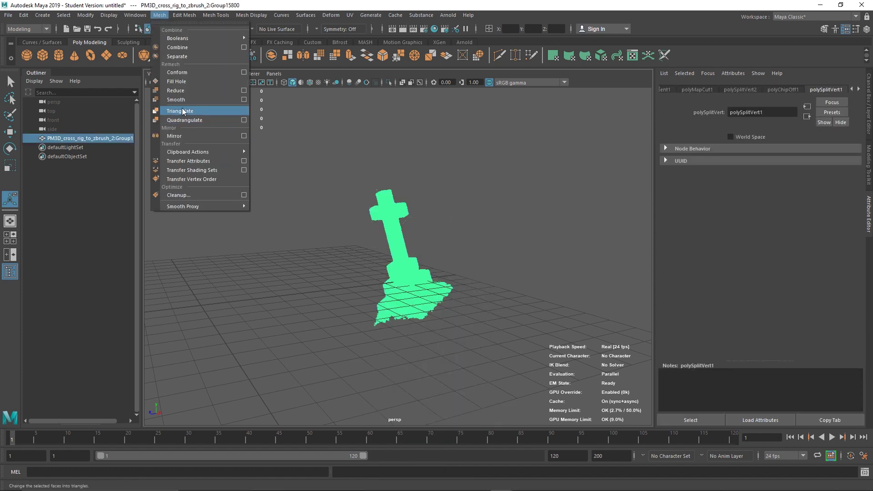
pyautogui.click(244, 90)
pyautogui.click(354, 329)
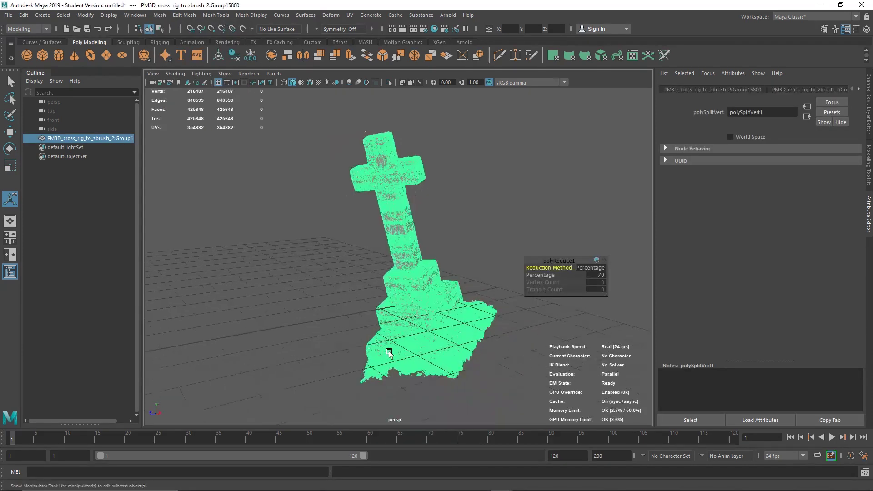
pyautogui.click(291, 260)
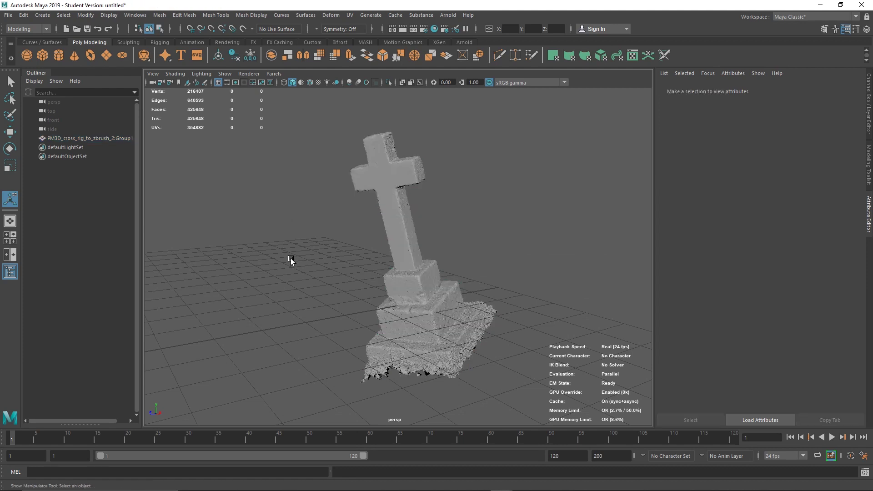
# Select the reduced cross mesh and export the selection from Maya.
pyautogui.click(436, 345)
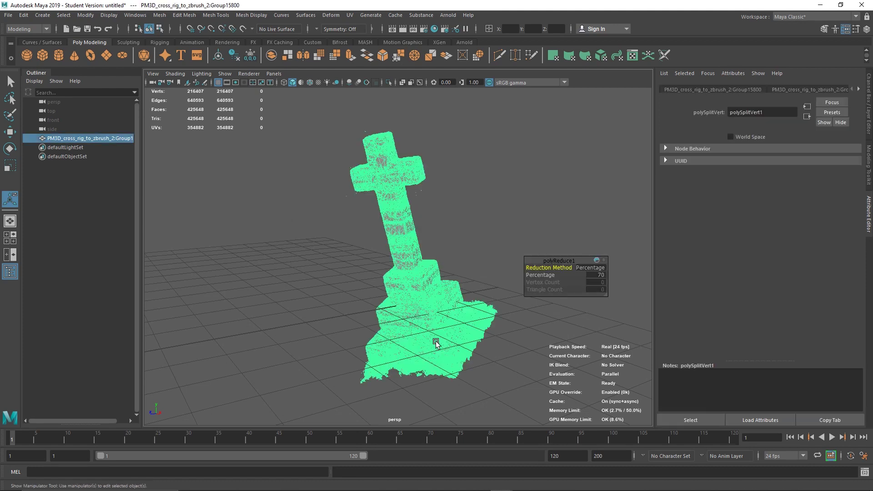
pyautogui.click(9, 17)
pyautogui.click(51, 135)
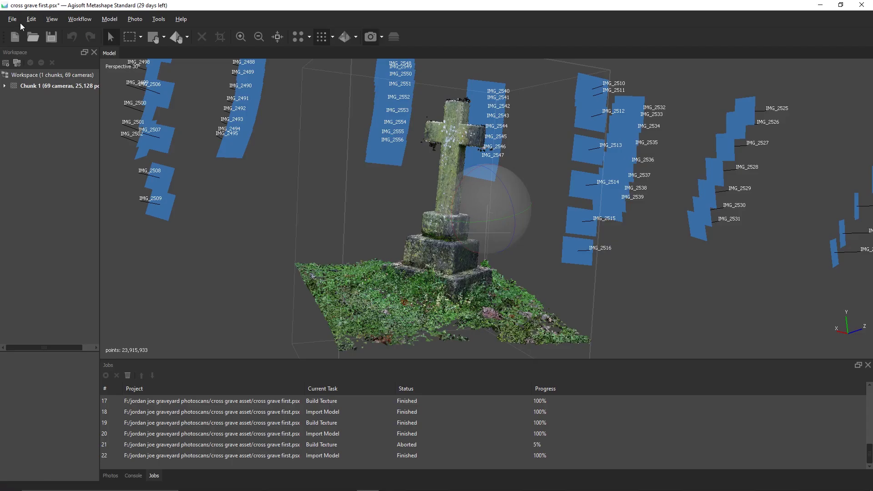
# Switch to Metashape, import the reduced cross model into the project and display it as a mesh instead of the point cloud.
pyautogui.click(12, 19)
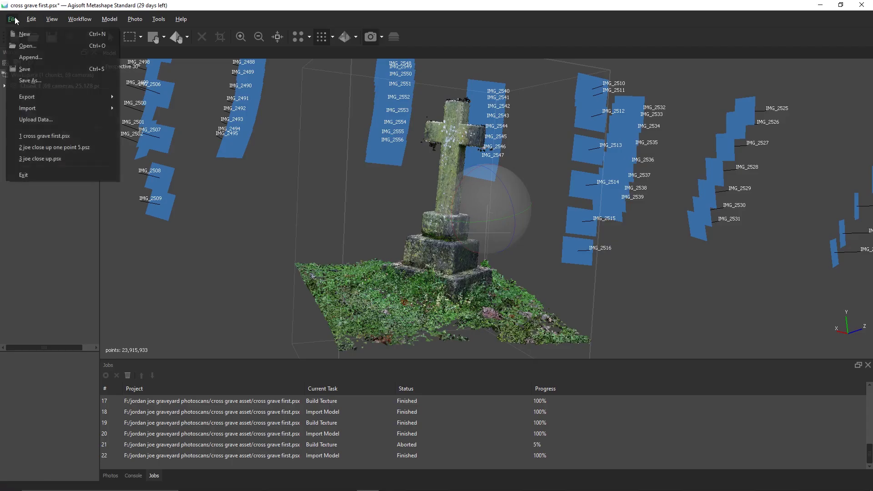
pyautogui.moveTo(40, 107)
pyautogui.click(151, 132)
pyautogui.click(343, 171)
pyautogui.doubleClick(343, 172)
pyautogui.moveTo(392, 234); pyautogui.dragTo(485, 205)
pyautogui.click(322, 37)
pyautogui.click(345, 38)
# Build a 4096 diffuse map texture for the imported model from images, with Keep uv mapping and Mosaic blending.
pyautogui.click(90, 20)
pyautogui.click(93, 90)
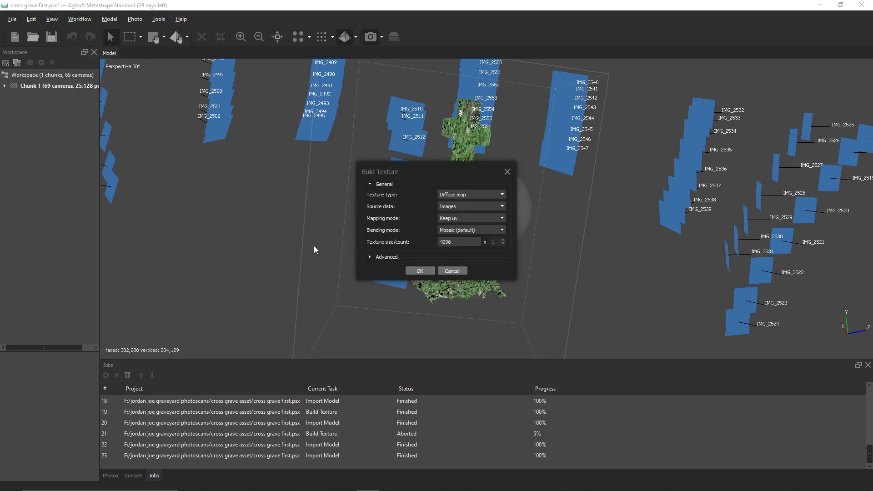
pyautogui.click(420, 271)
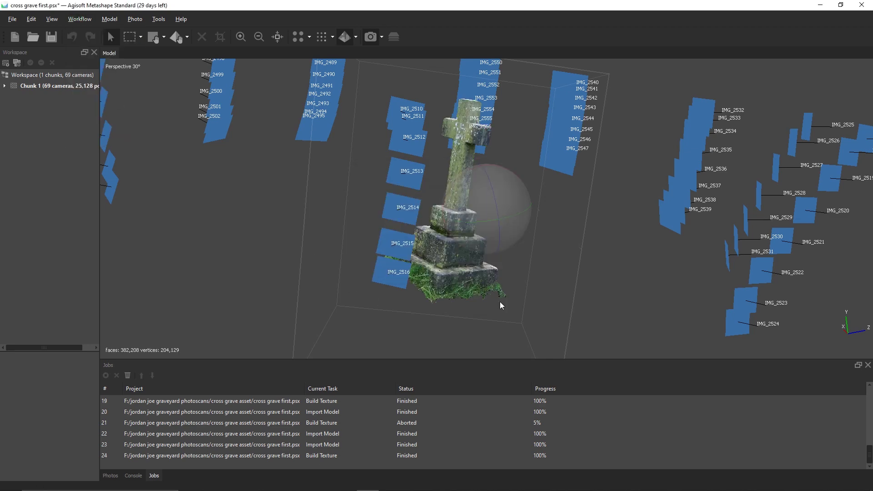
pyautogui.moveTo(501, 305); pyautogui.dragTo(464, 213)
# Export the textured low-poly model under the file name "cross grave final", choosing its file type.
pyautogui.click(12, 19)
pyautogui.moveTo(38, 97)
pyautogui.click(164, 109)
pyautogui.write('cross grave final')
pyautogui.click(377, 314)
pyautogui.click(206, 378)
pyautogui.click(486, 333)
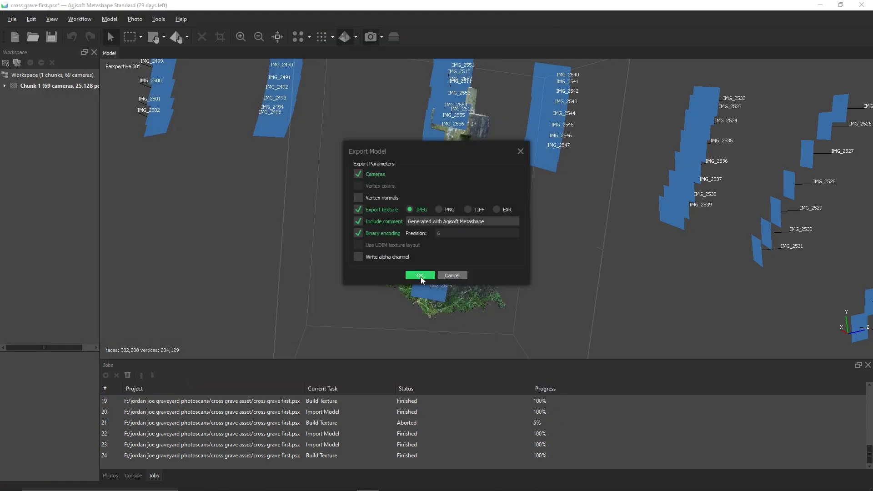